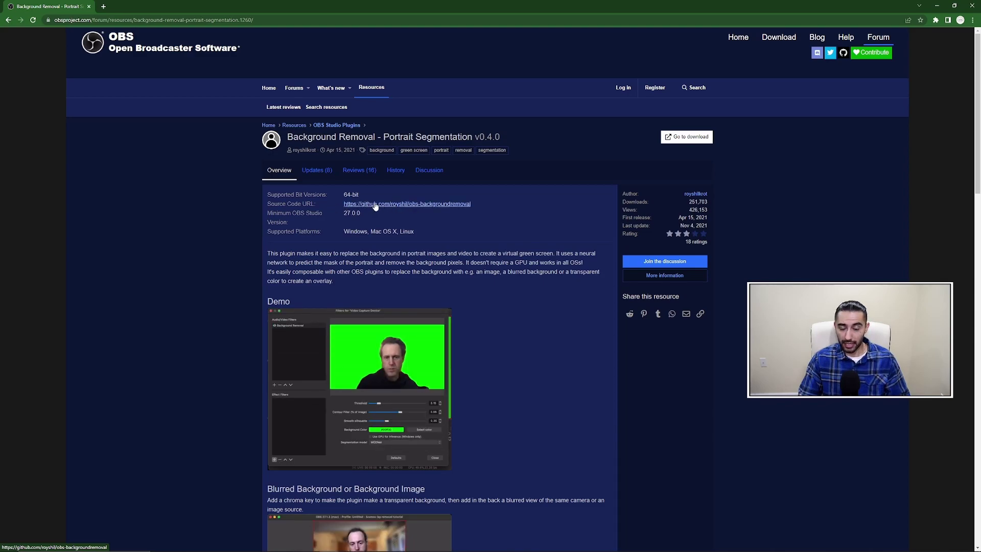
Step: Open the obs-backgroundremoval GitHub repository (github.com/royshil/obs-backgroundremoval) from the OBS resource page
click(375, 205)
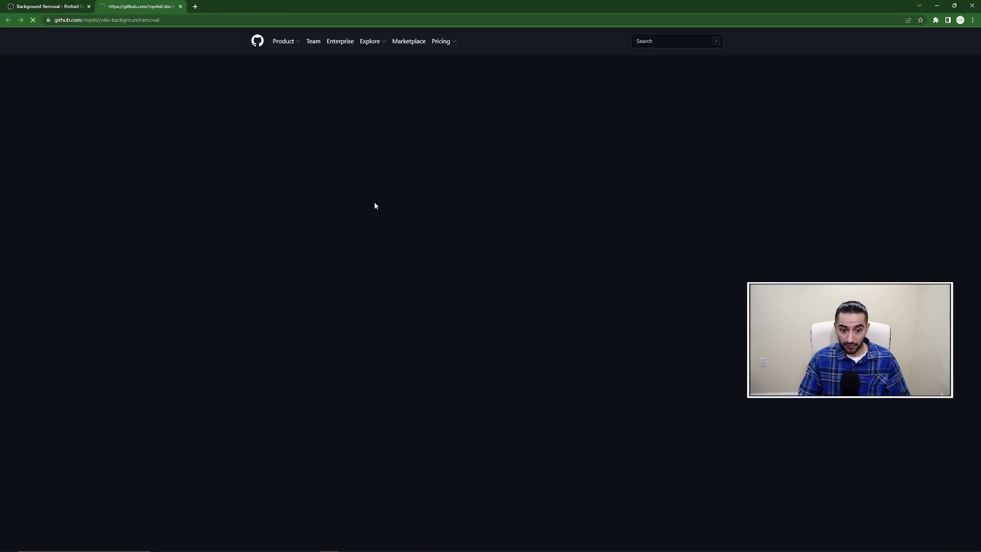
Step: Go to the plugin's latest releases page and scroll down to the v0.4.0 assets list
scroll(250, 218, down, 5)
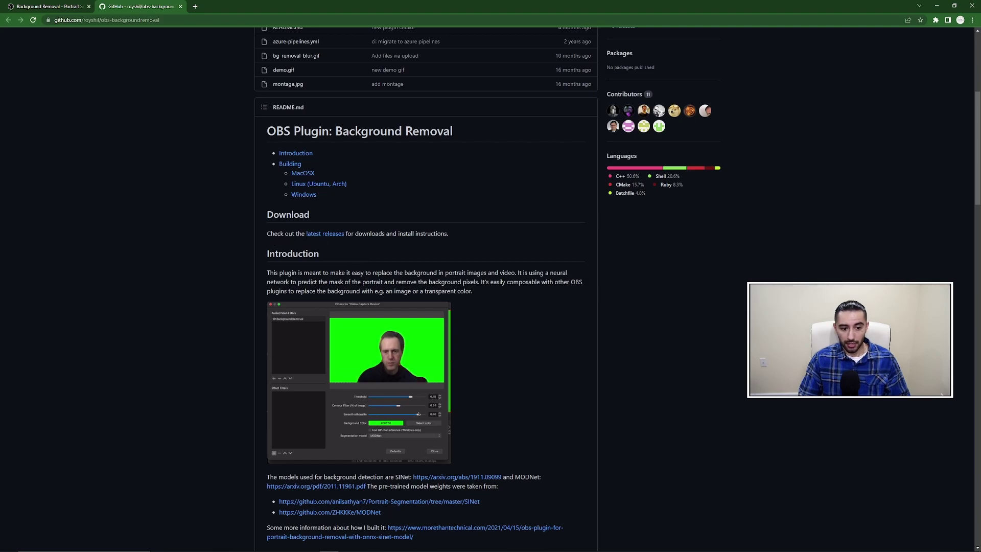
click(333, 239)
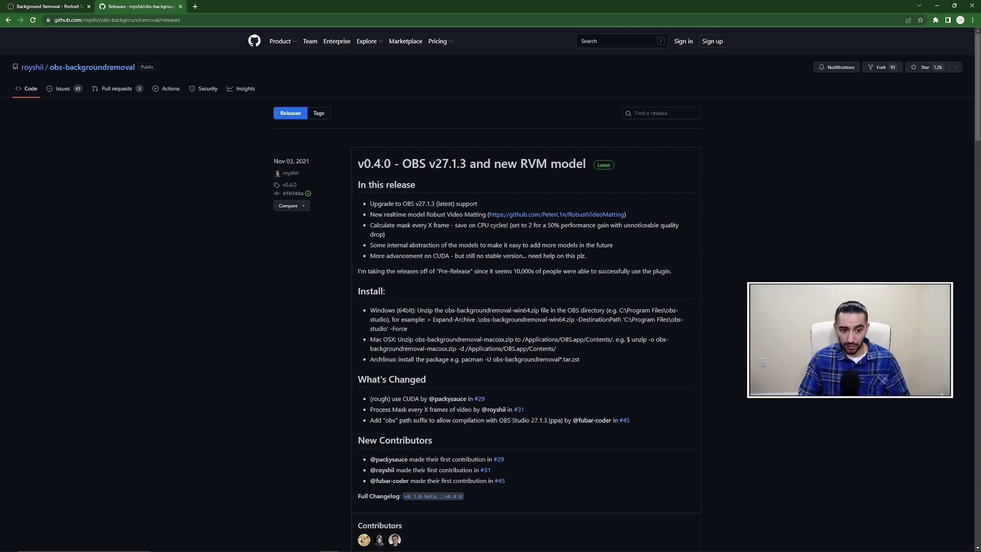
scroll(474, 235, down, 7)
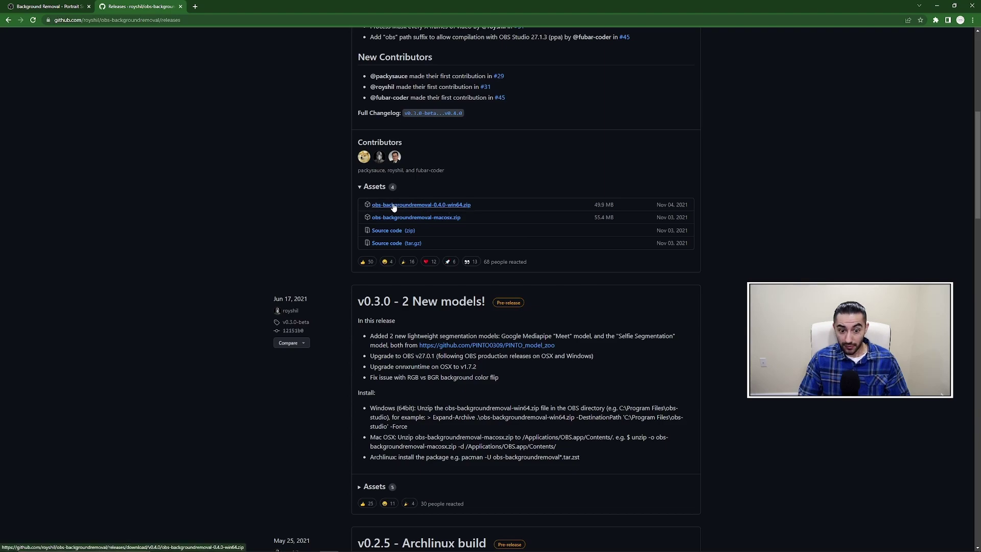
Step: Download obs-backgroundremoval-0.4.0-win64.zip, mark the Windows install instructions, and open the zip
click(458, 205)
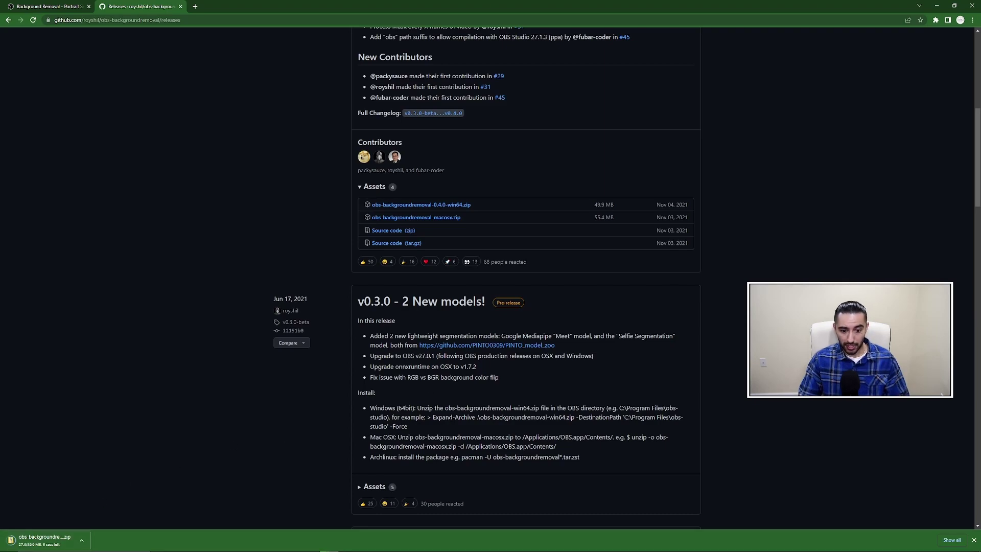
scroll(525, 276, down, 1)
scroll(462, 394, down, 1)
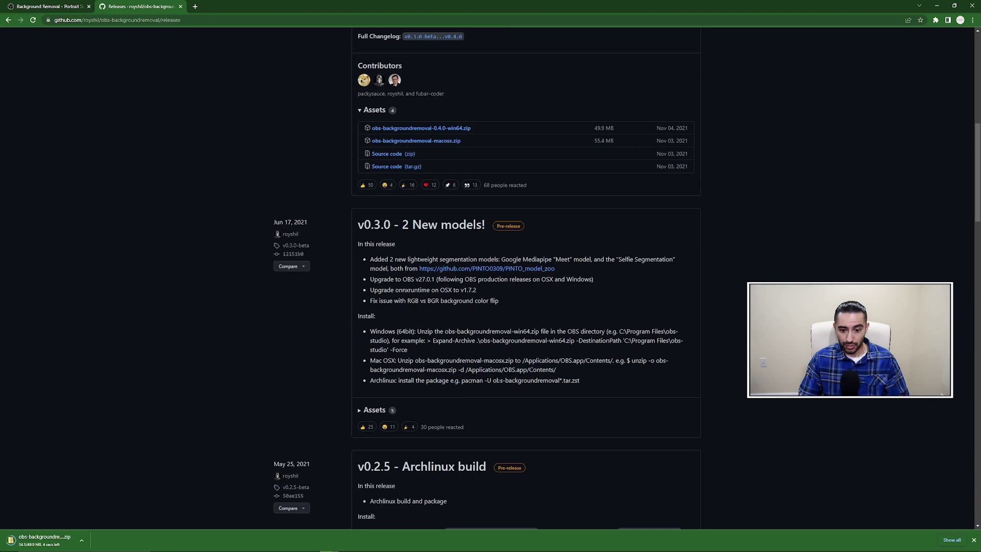
drag(369, 330, 651, 331)
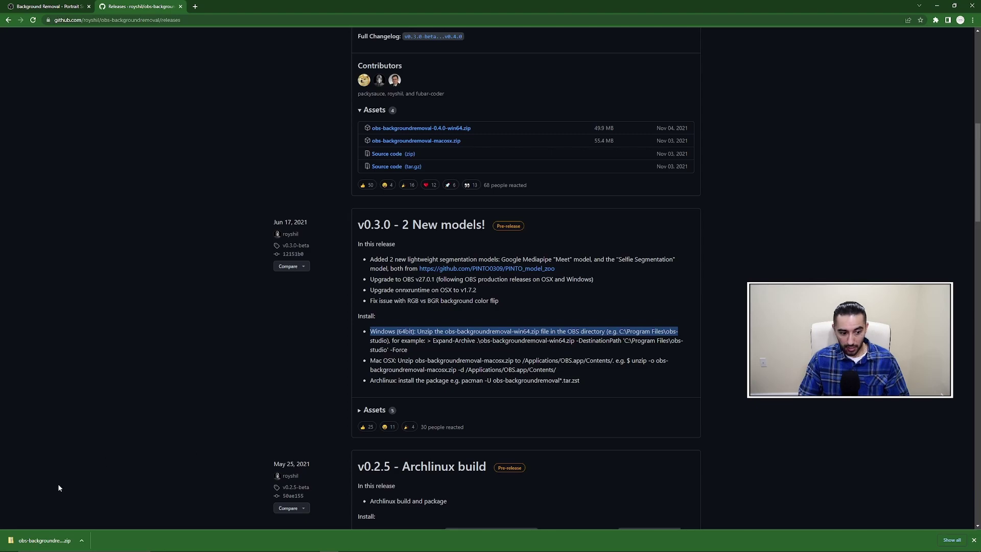
click(32, 540)
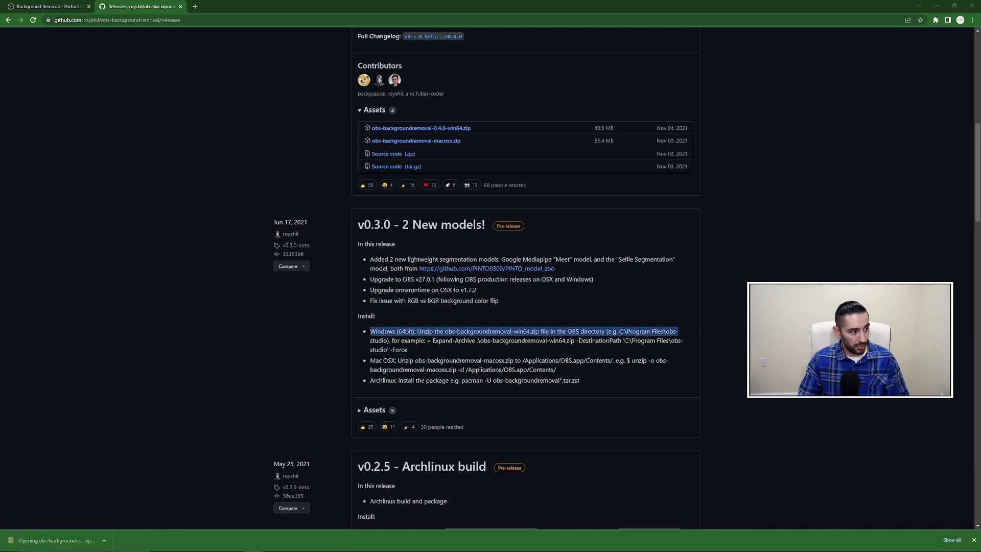
drag(468, 164, 517, 117)
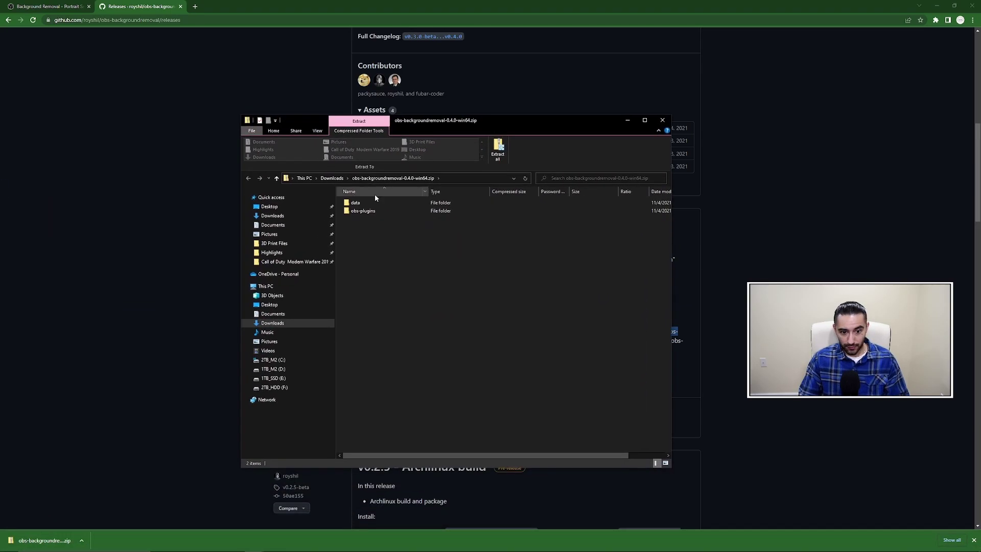
Step: Select the zip's obs-plugins folder, then highlight the C:\Program Files install path in the release notes
click(362, 211)
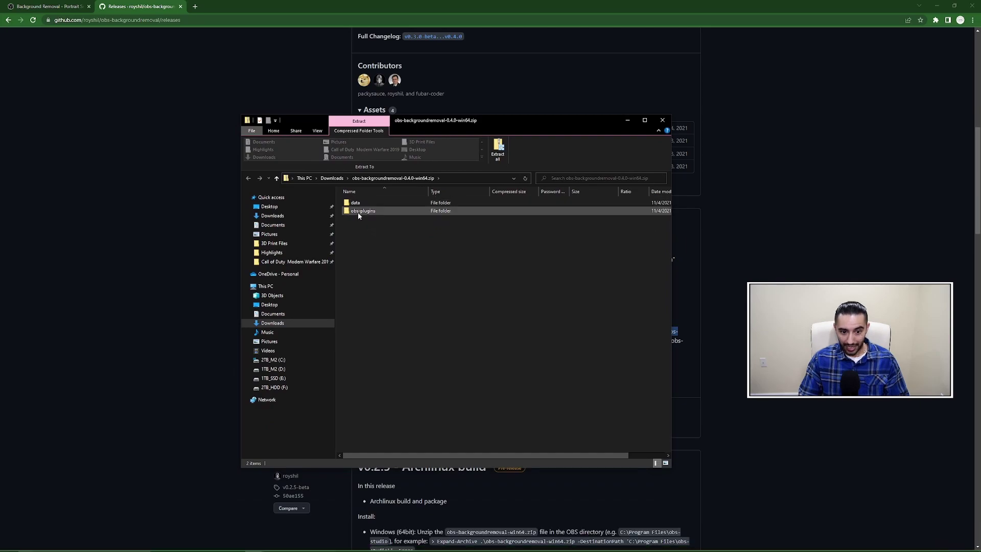
click(785, 173)
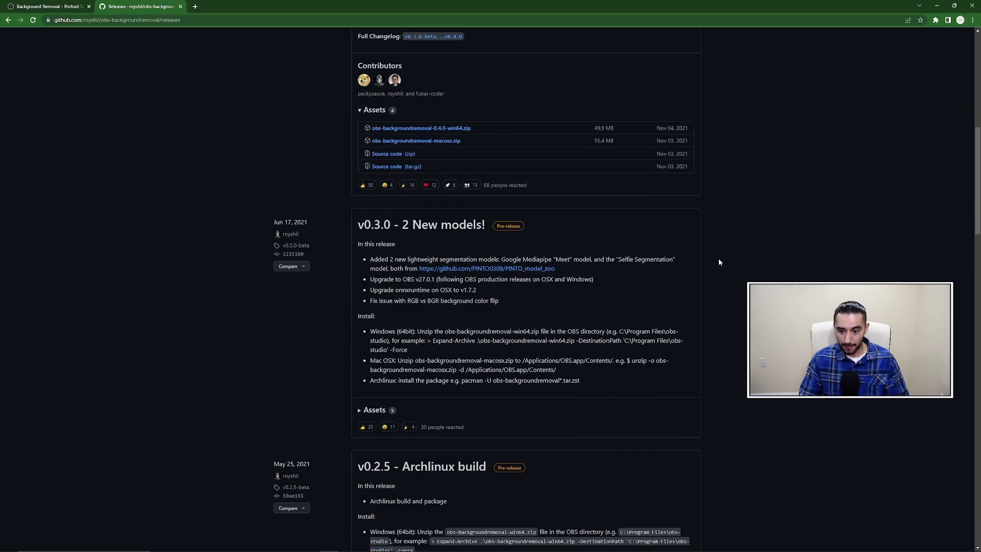
drag(619, 331, 686, 338)
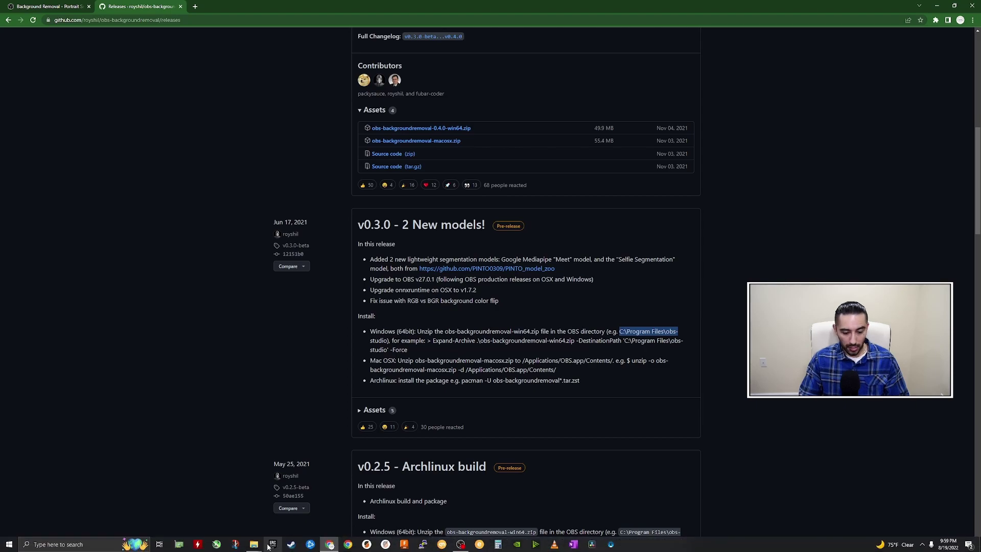
click(253, 544)
Step: Select the Video Capture Device source and open its Filters window
click(182, 465)
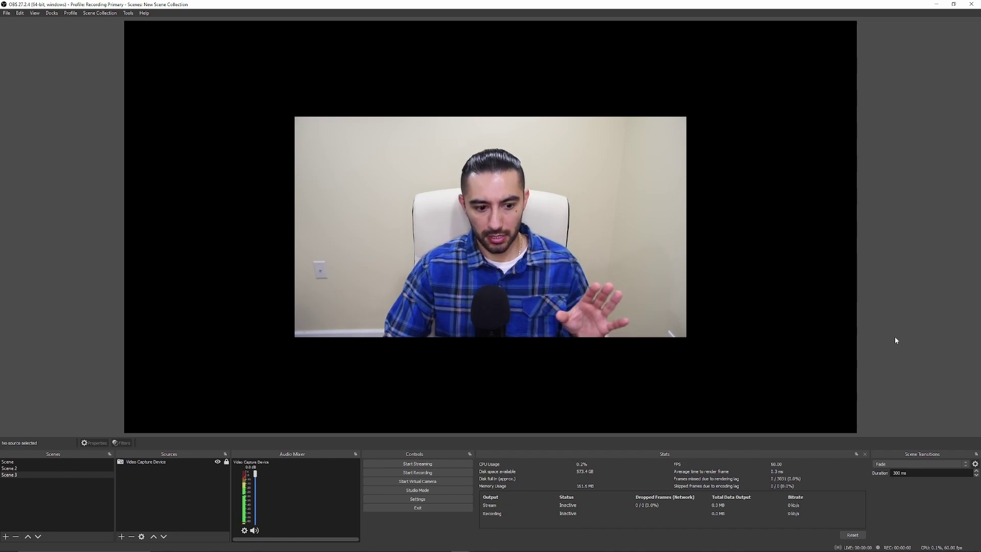
click(150, 463)
click(121, 444)
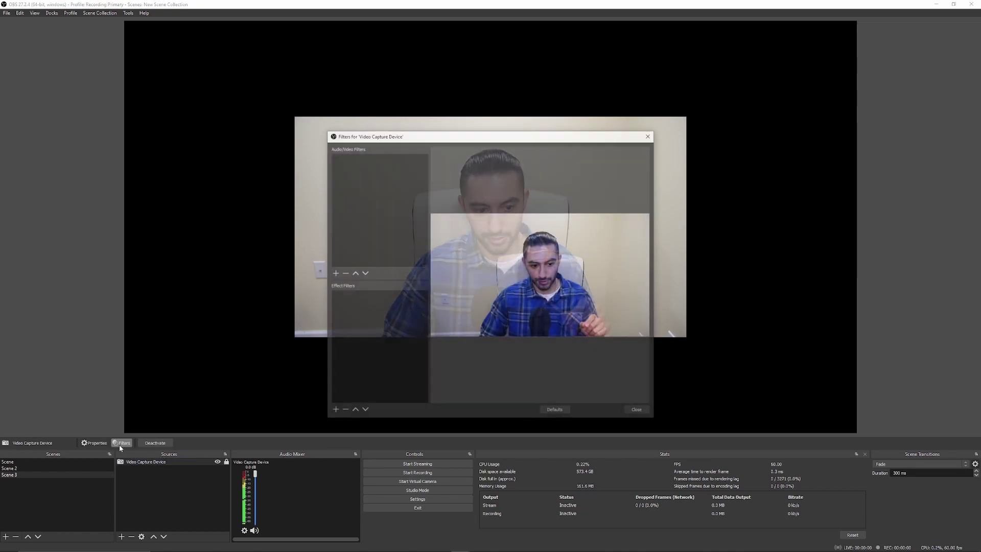
Step: Add a Background Removal filter with its default name to the Video Capture Device source
drag(403, 139, 709, 91)
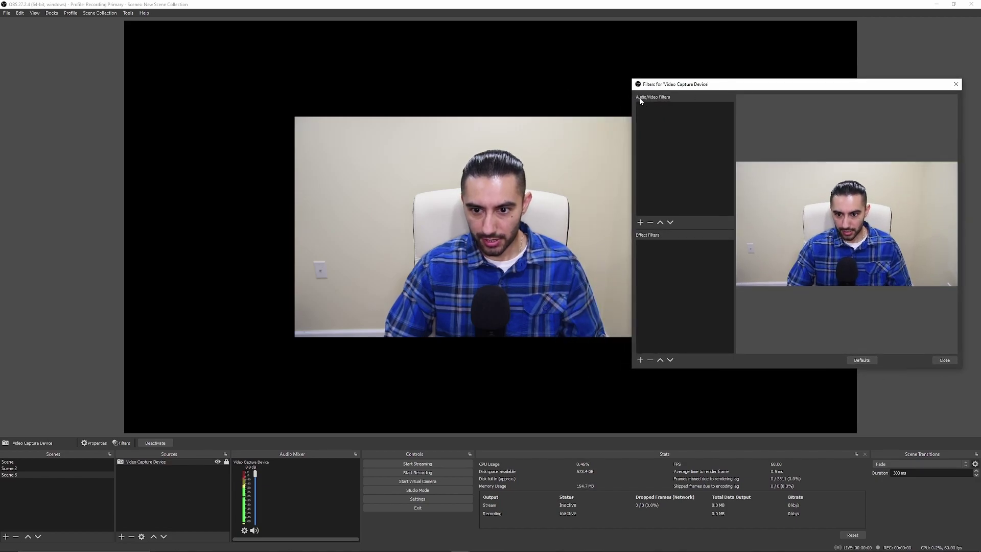
click(640, 223)
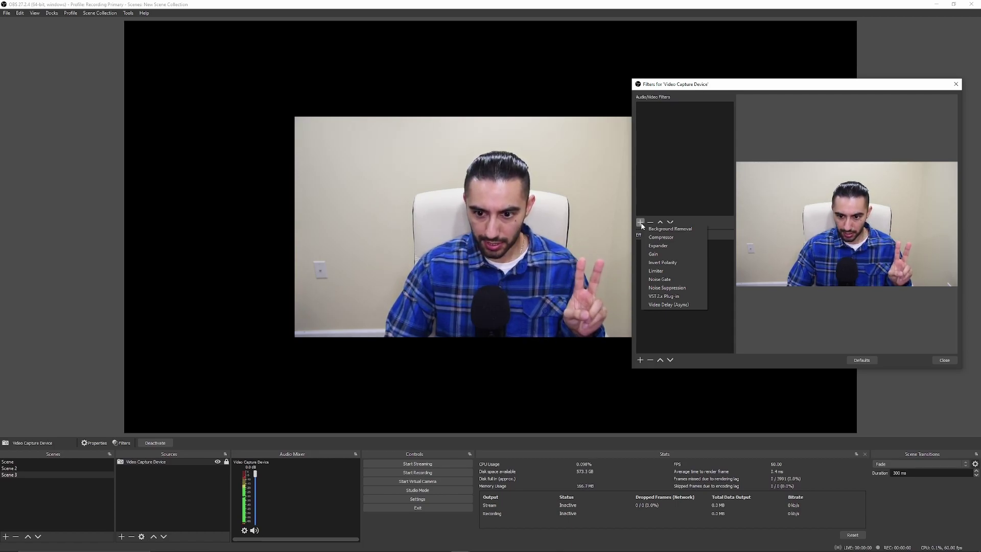
click(678, 230)
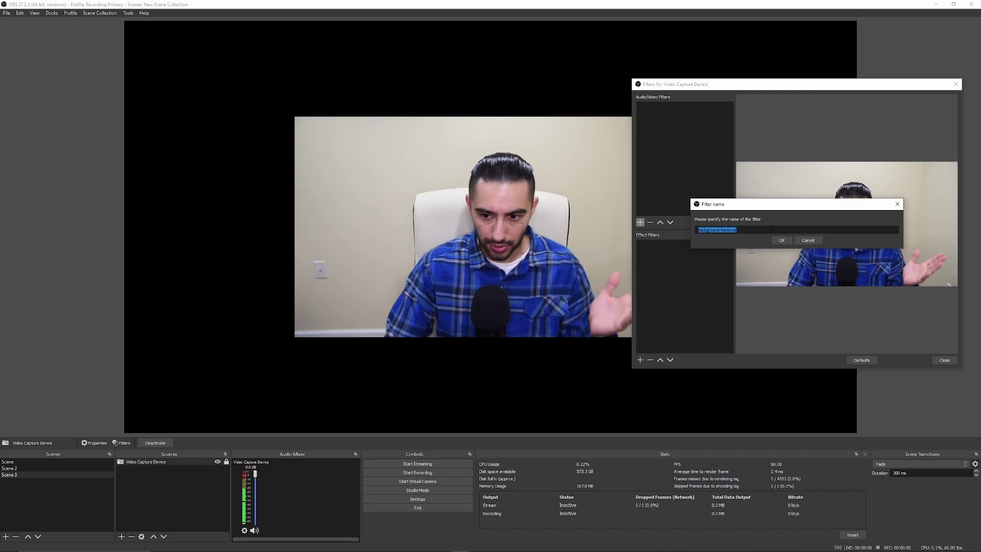
click(782, 242)
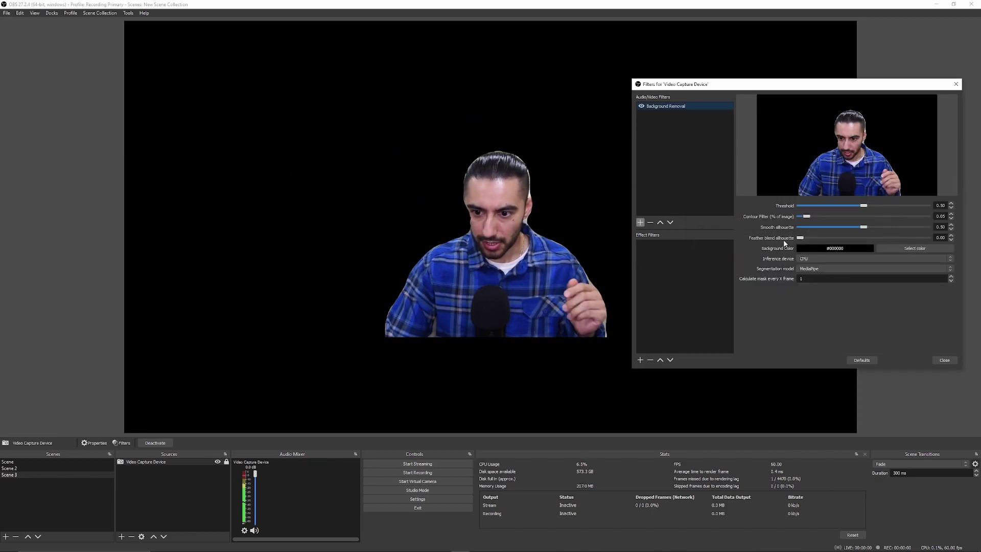
Step: Try different Background Removal threshold values, settling on 0.48
drag(767, 89, 138, 117)
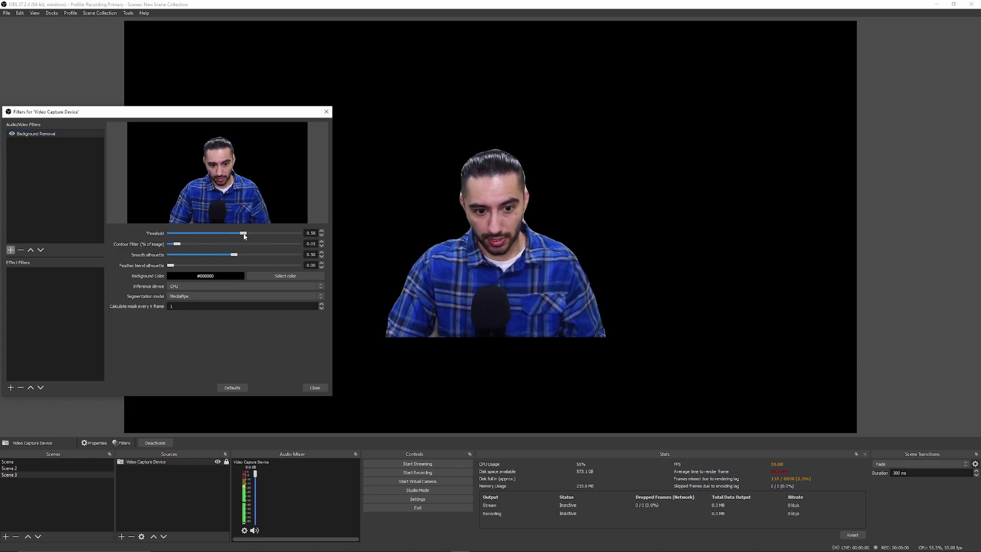
mouse_move(275, 235)
mouse_down()
mouse_move(297, 236)
mouse_move(279, 234)
mouse_up()
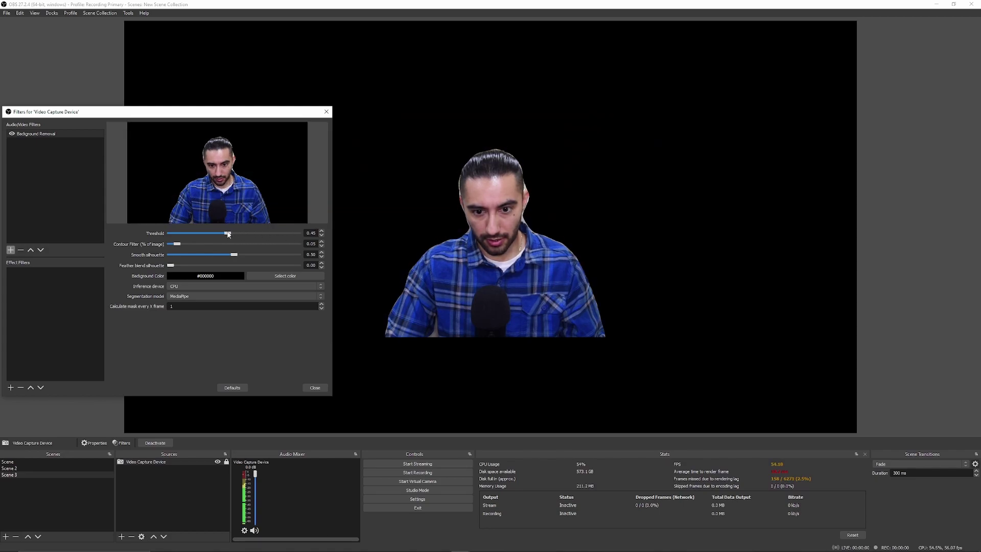
drag(206, 235, 229, 237)
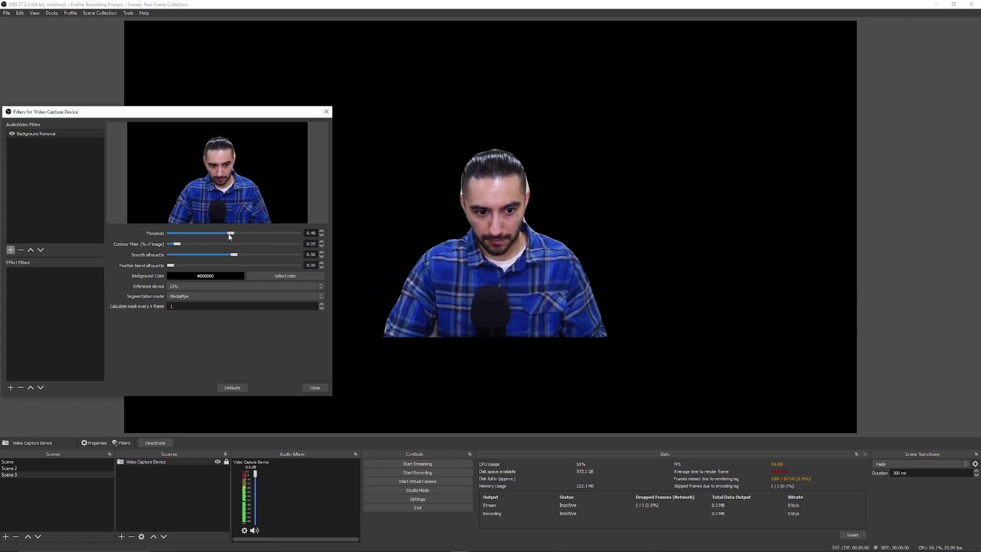
drag(224, 236, 187, 237)
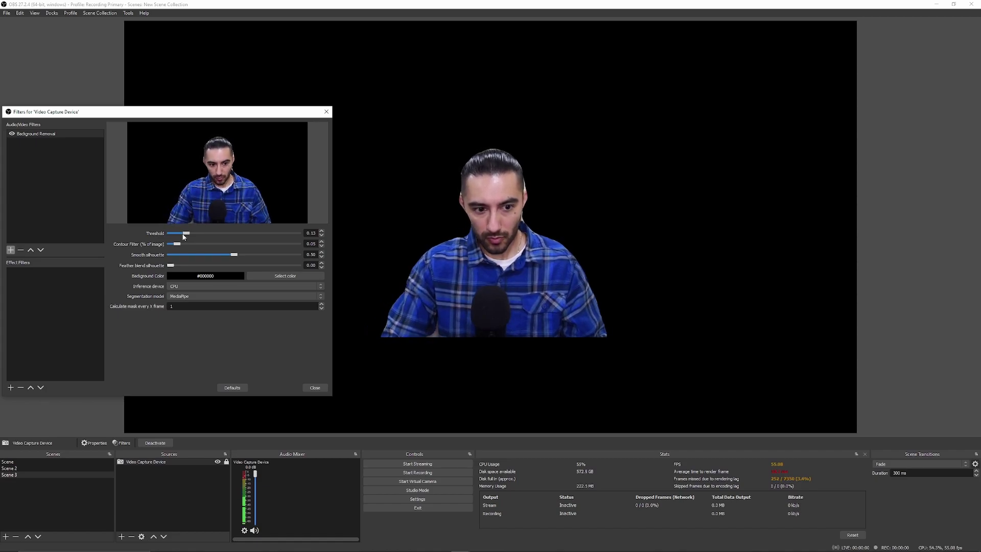
drag(186, 236, 208, 236)
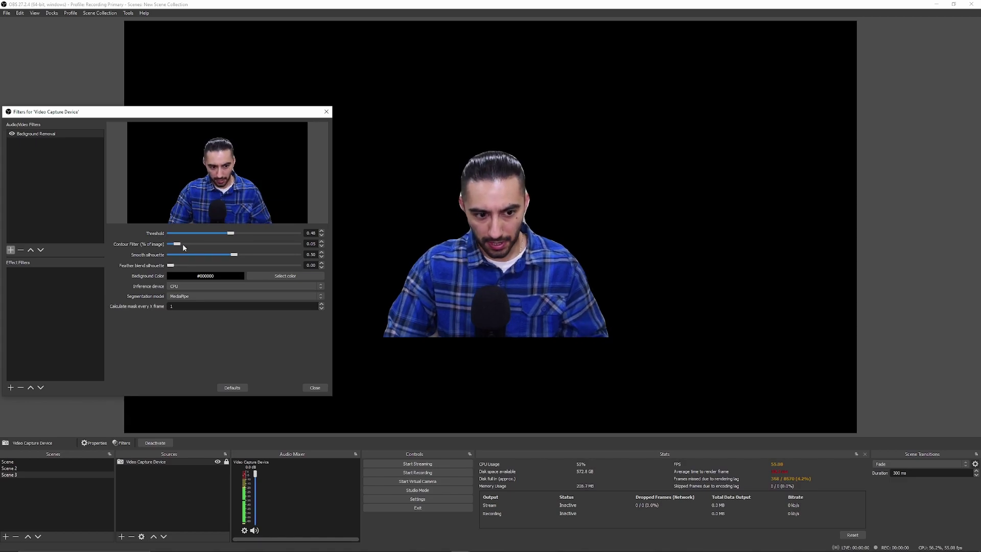
Step: Set the Contour Filter to 0.10 and Smooth silhouette to 0.45
mouse_move(178, 246)
mouse_down()
mouse_move(235, 246)
mouse_move(182, 248)
mouse_move(191, 249)
mouse_up()
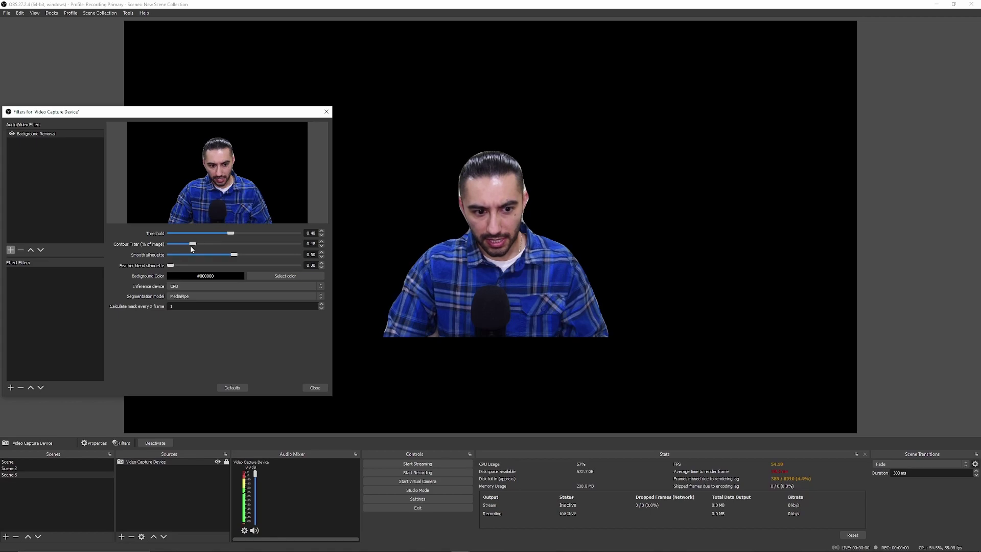
drag(261, 258, 172, 259)
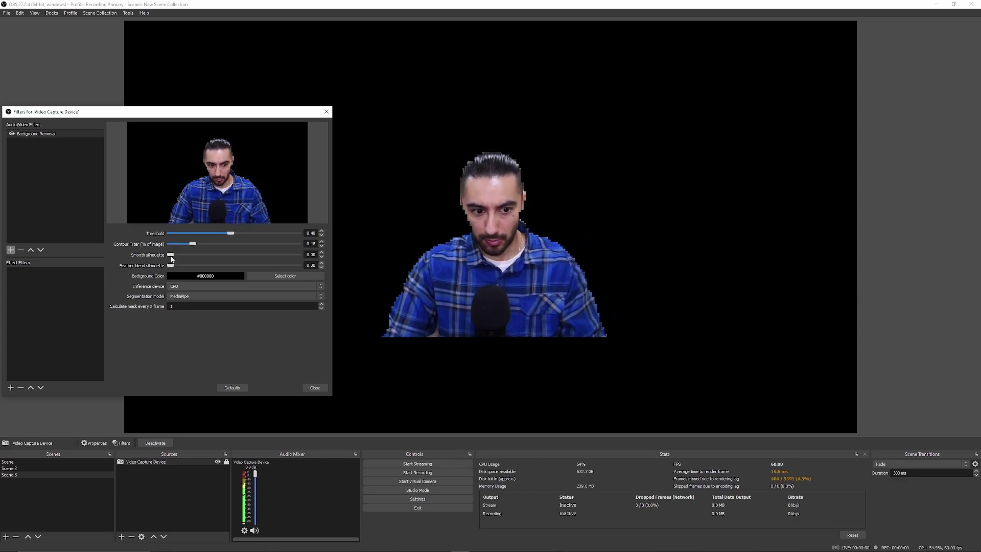
drag(170, 258, 207, 258)
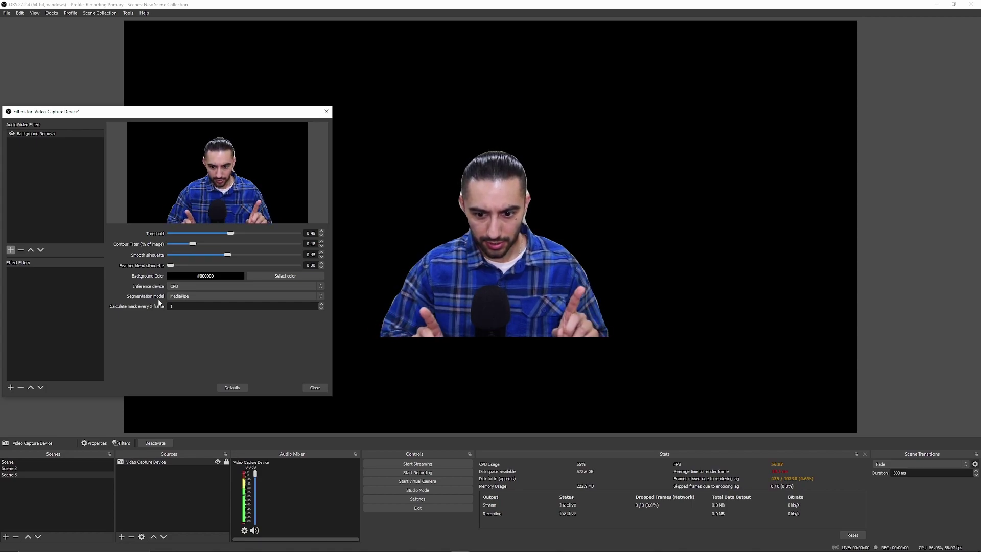
Step: Try the SINet and MODNet segmentation models, ending with MediaPipe selected
click(185, 299)
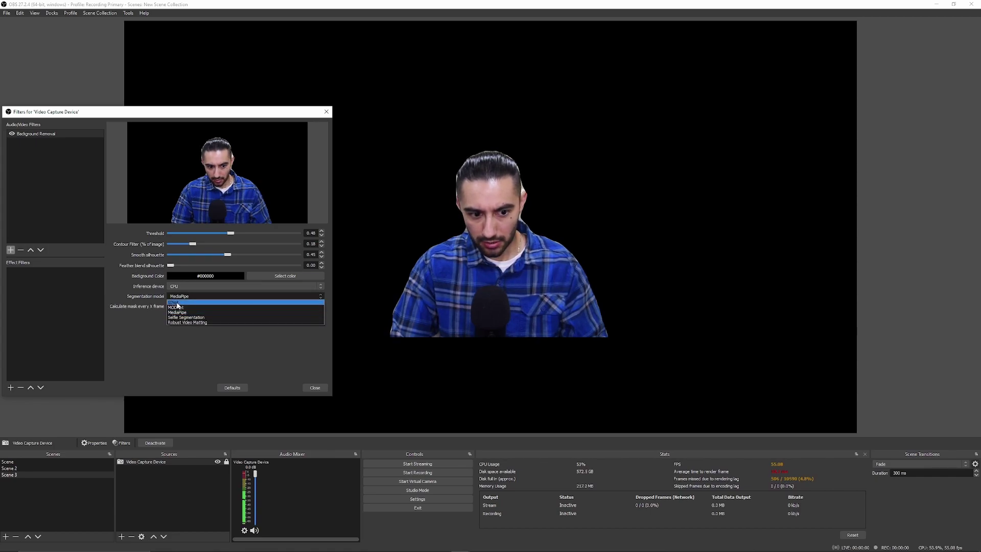
click(176, 303)
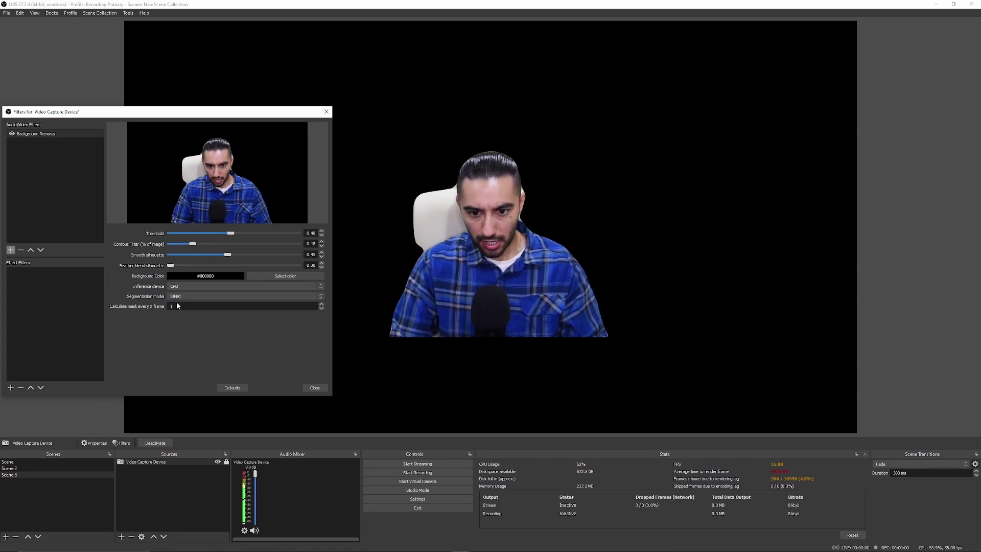
click(202, 298)
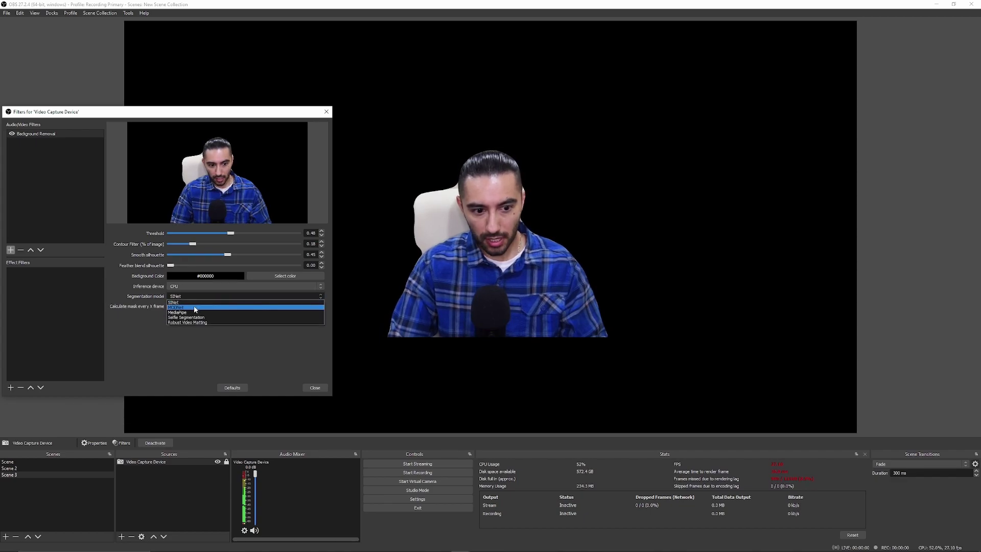
click(194, 307)
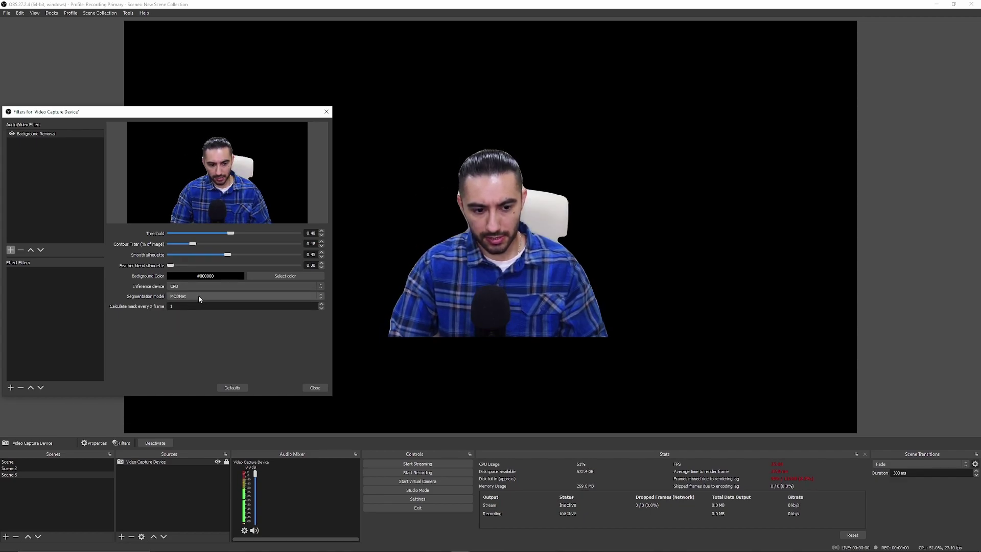
click(199, 297)
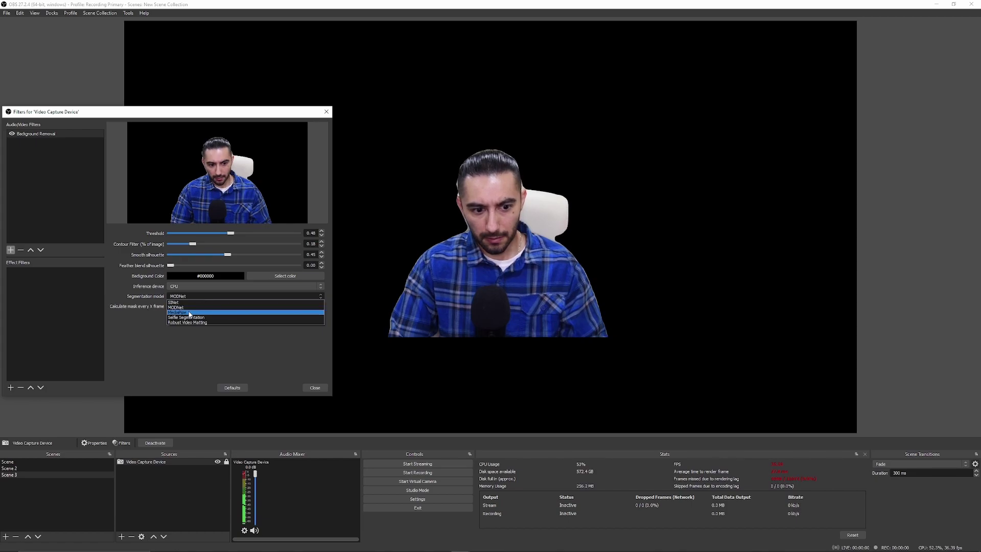
click(189, 313)
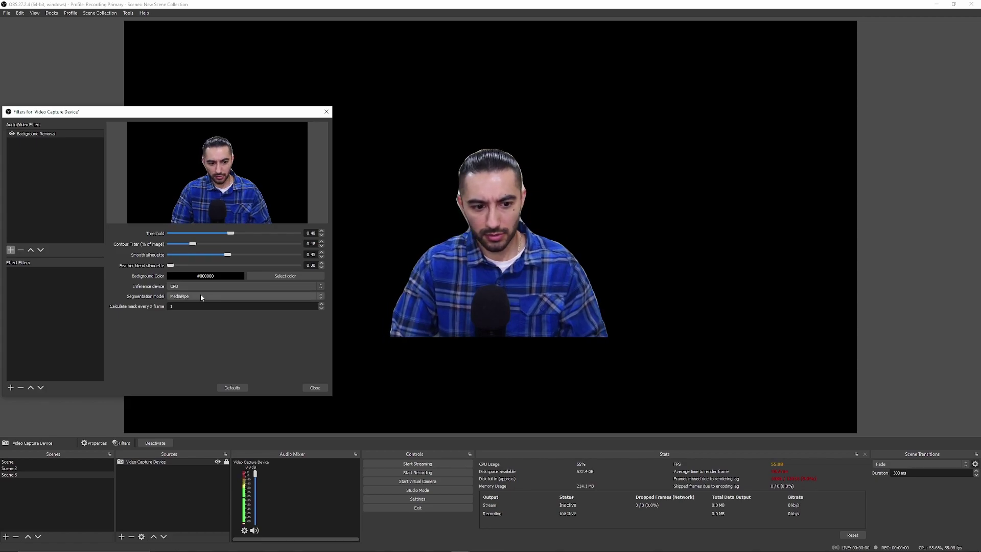
click(202, 296)
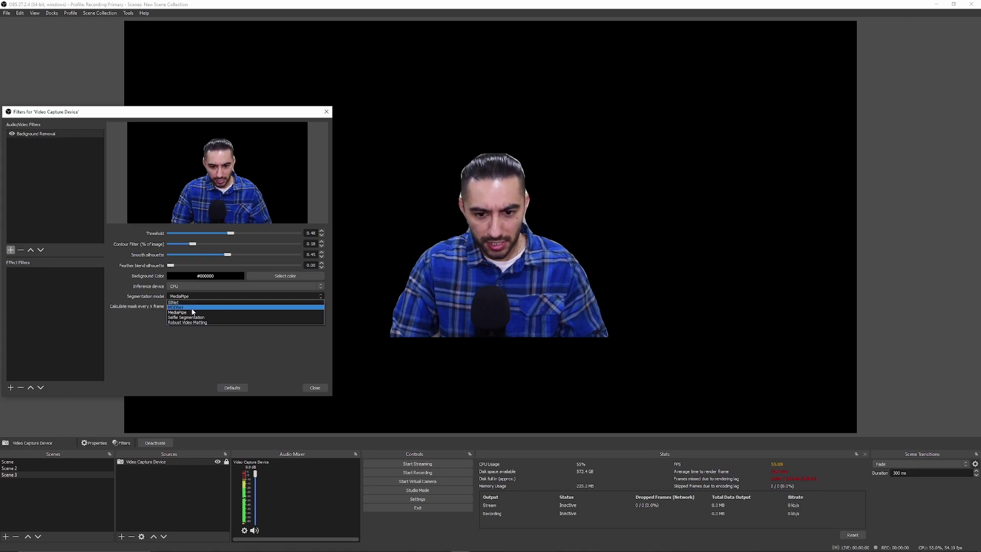
click(189, 312)
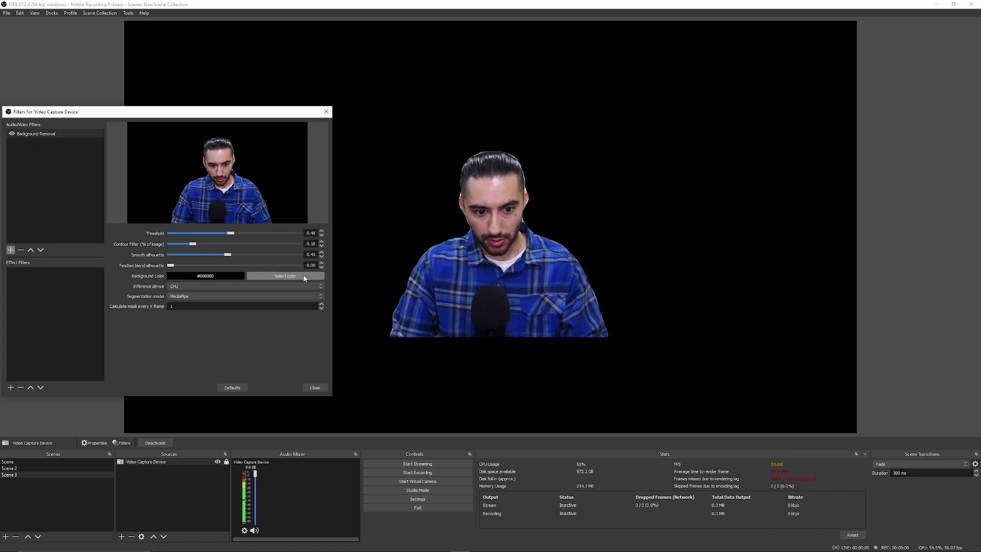
click(287, 278)
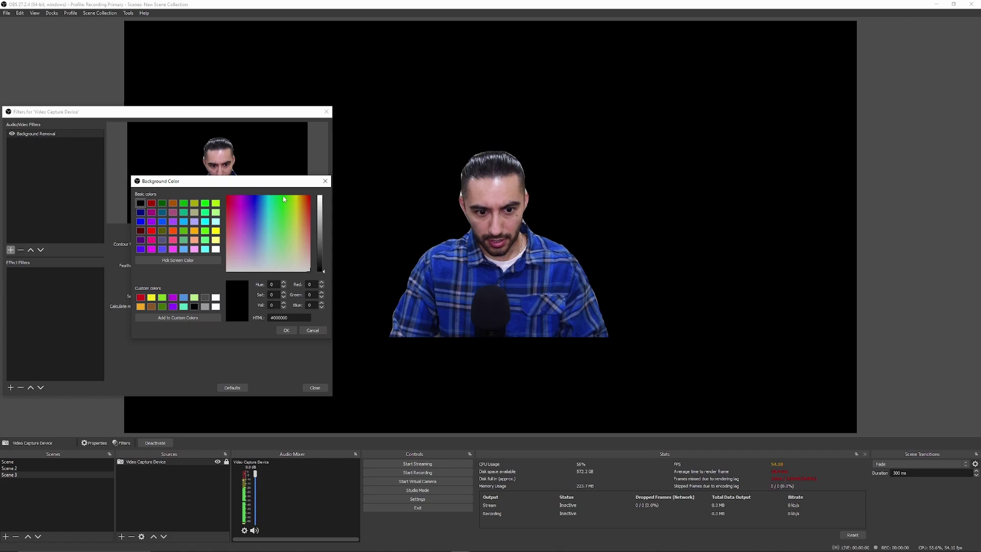
Step: Pick a green hue at full brightness and confirm it as the background colour
click(283, 196)
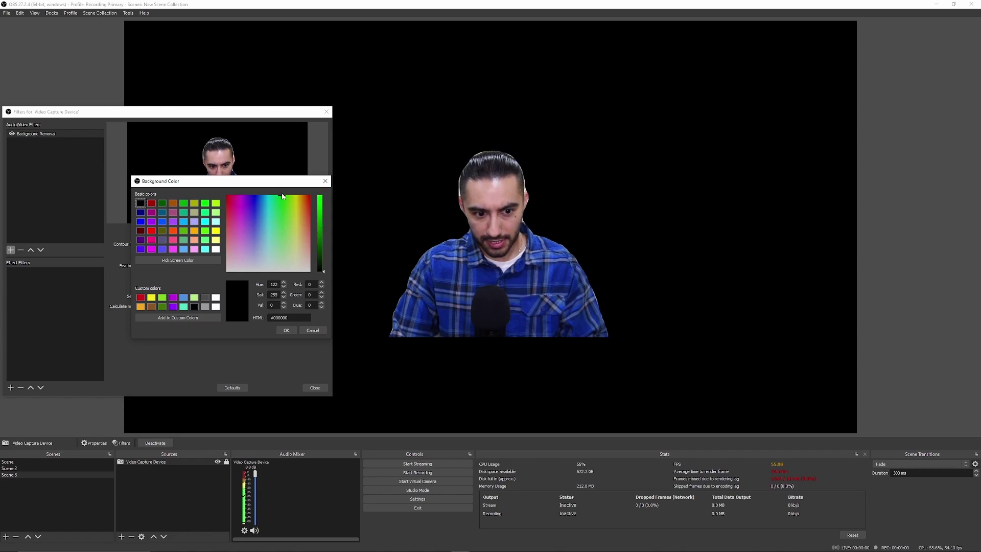
click(320, 198)
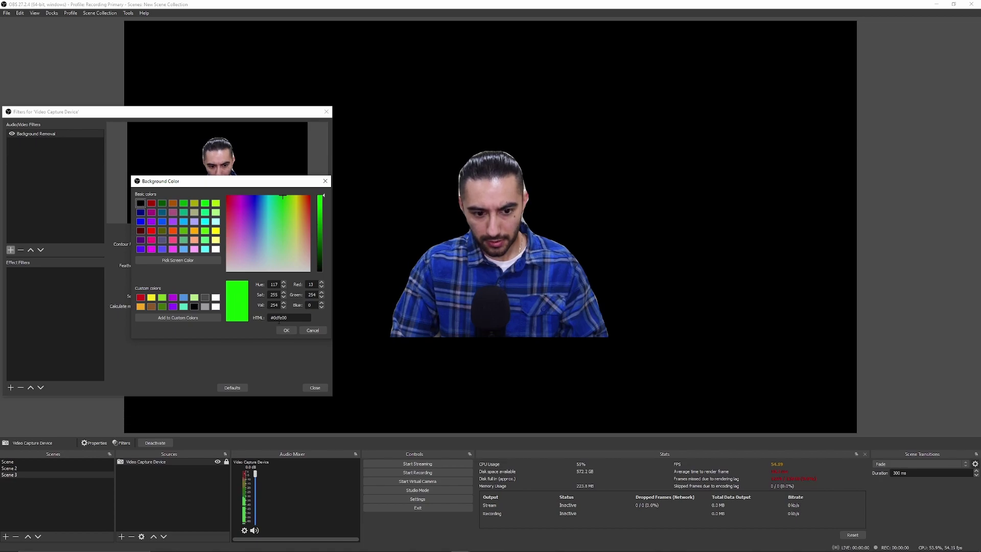
click(287, 330)
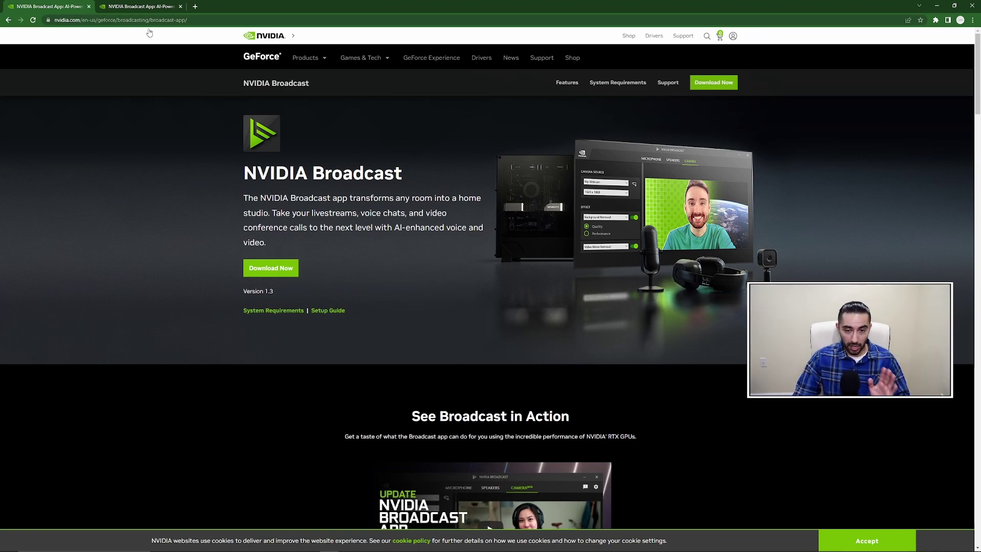
click(138, 7)
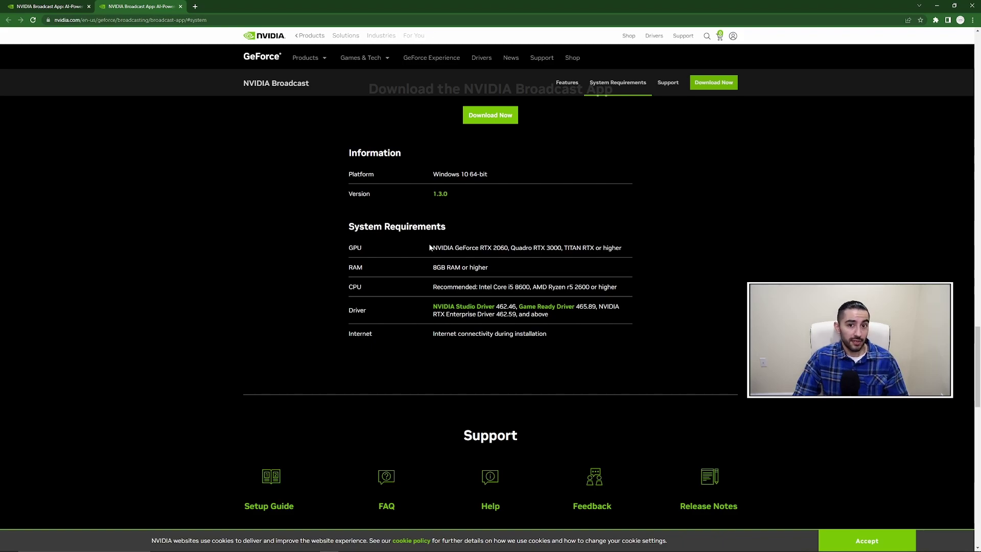
drag(431, 248, 478, 249)
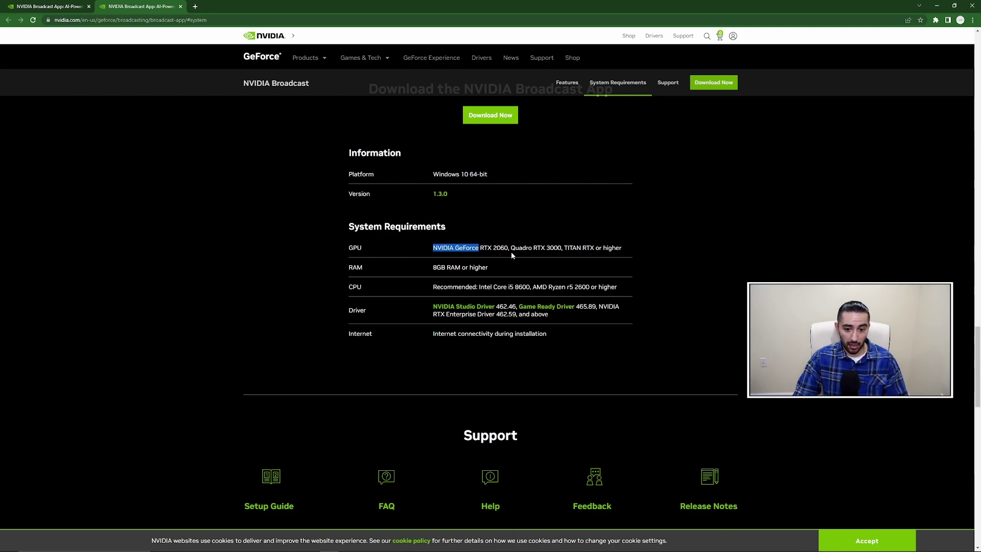
click(495, 256)
drag(493, 249, 626, 250)
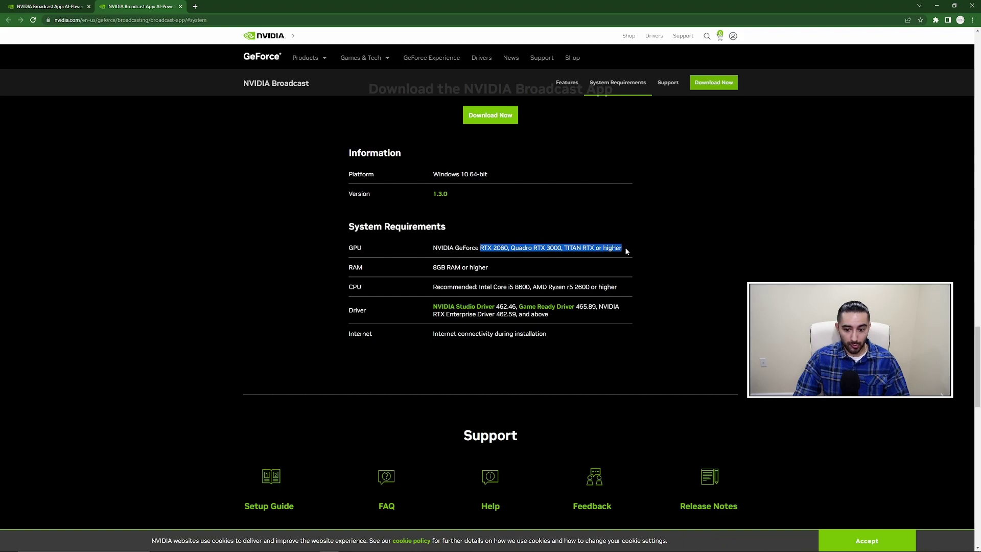
click(626, 250)
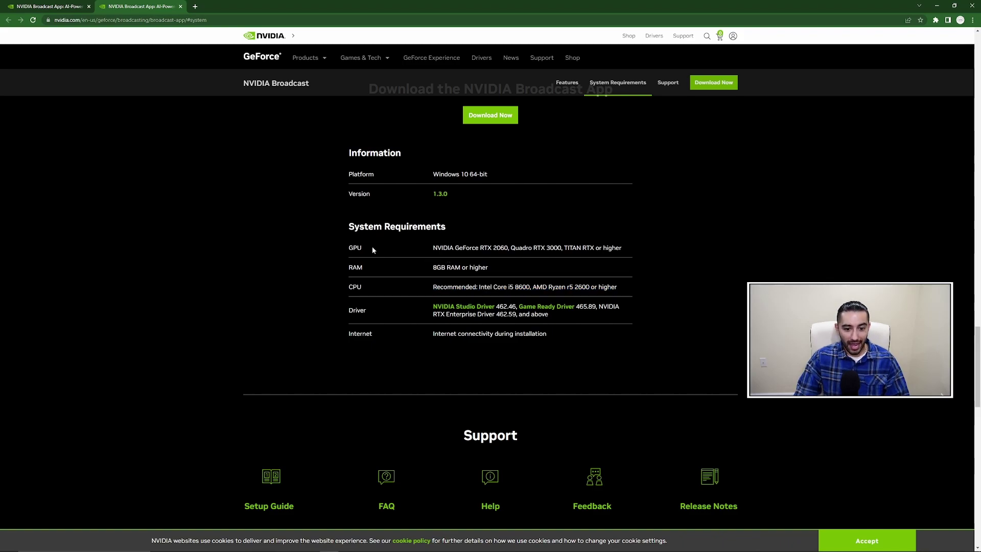
drag(392, 256, 617, 287)
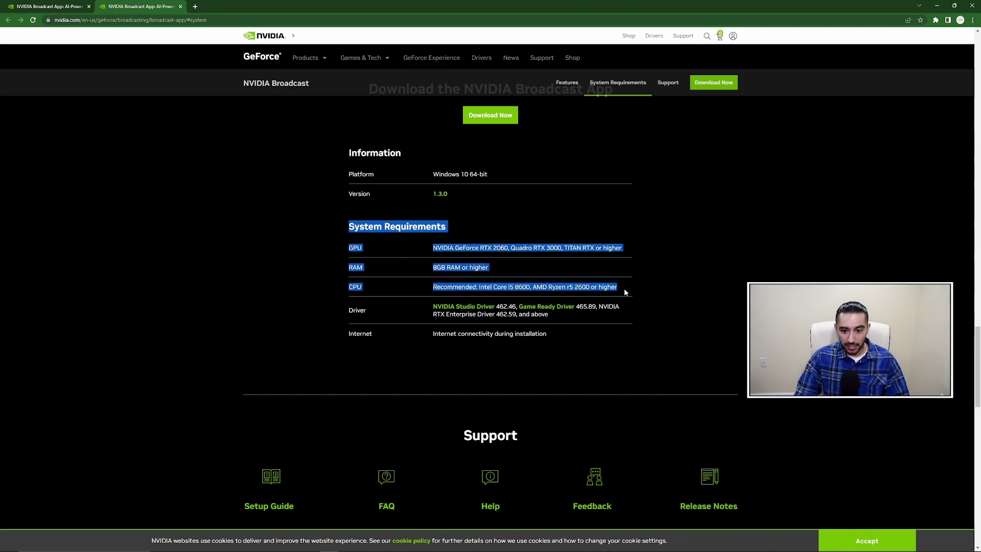
click(575, 265)
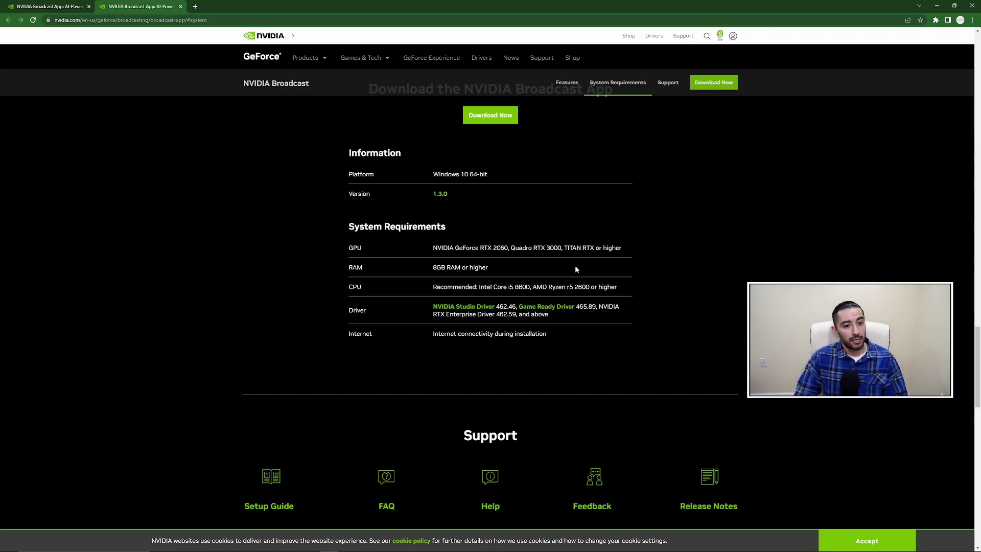
click(55, 7)
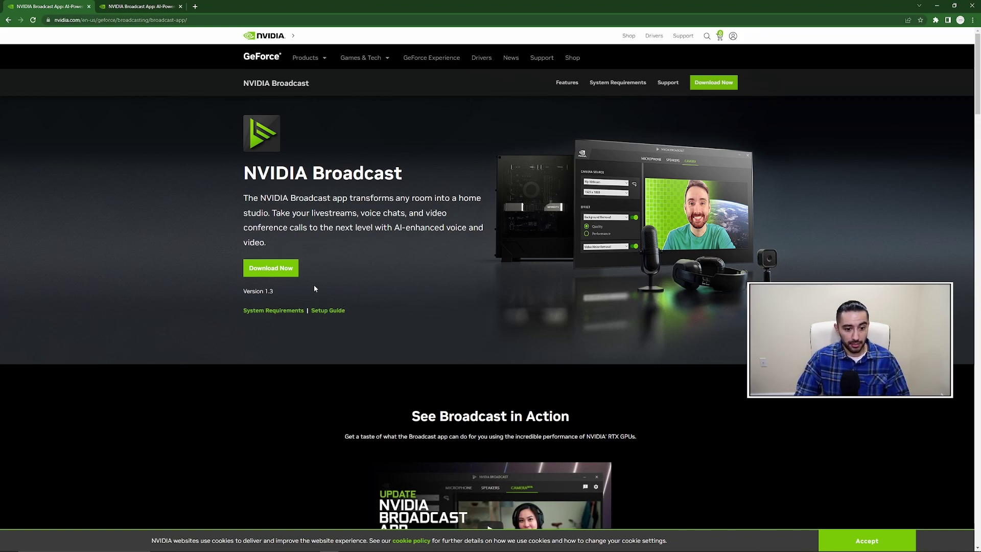
Step: Download the NVIDIA Broadcast installer and bring up the camera effects list
click(271, 271)
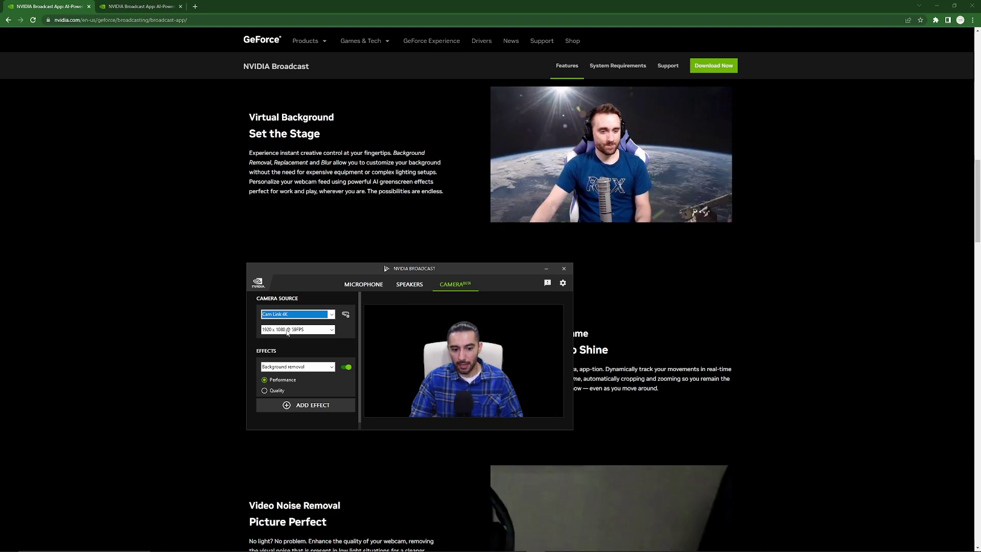
click(327, 367)
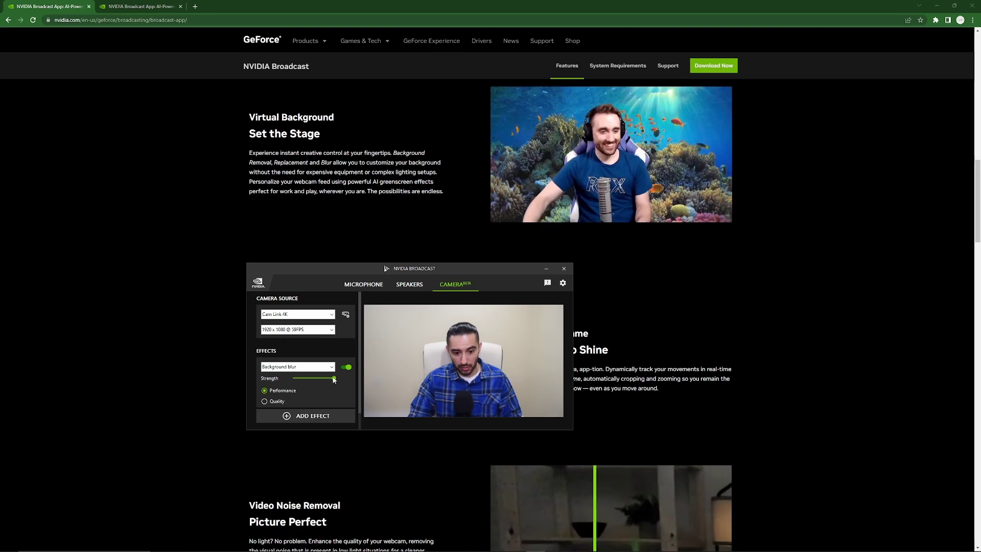
Step: Reopen the camera effects list in NVIDIA Broadcast
click(331, 369)
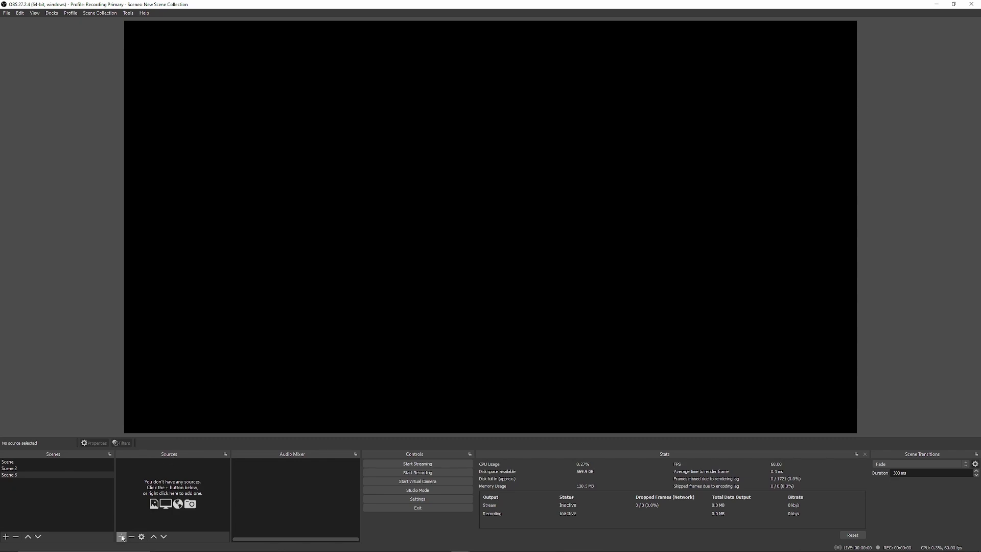
Step: Add a Video Capture Device source to Scene 3 using the Camera (NVIDIA Broadcast) device
click(121, 536)
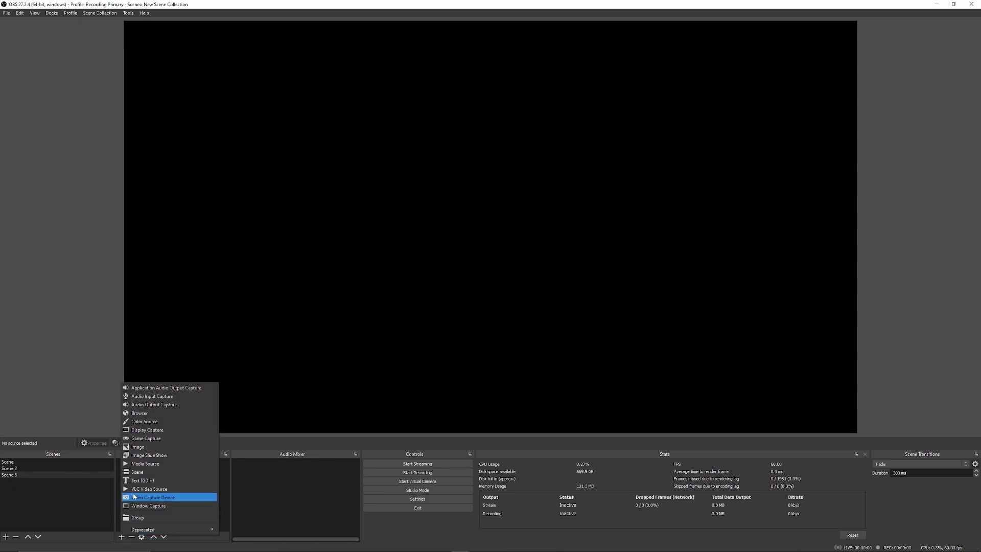
click(172, 497)
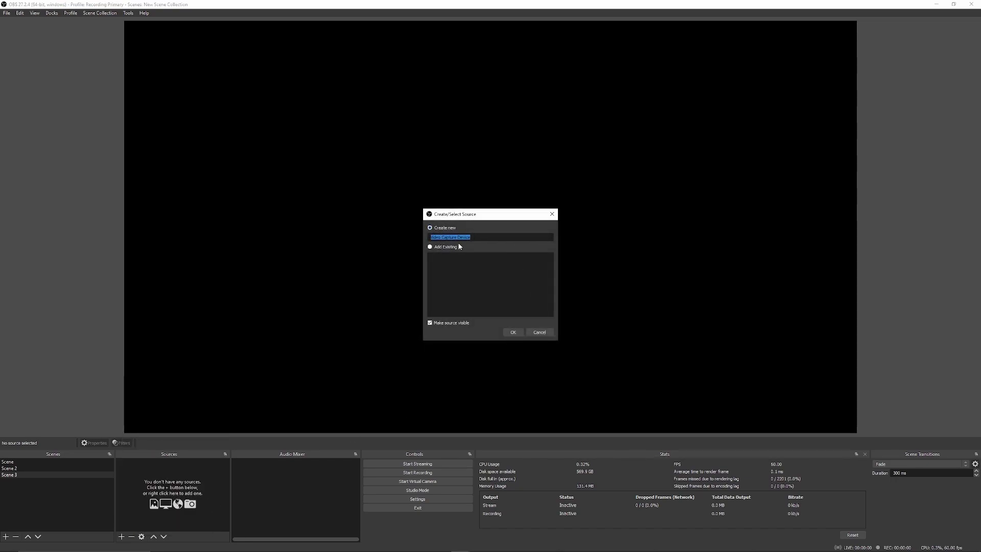
click(513, 333)
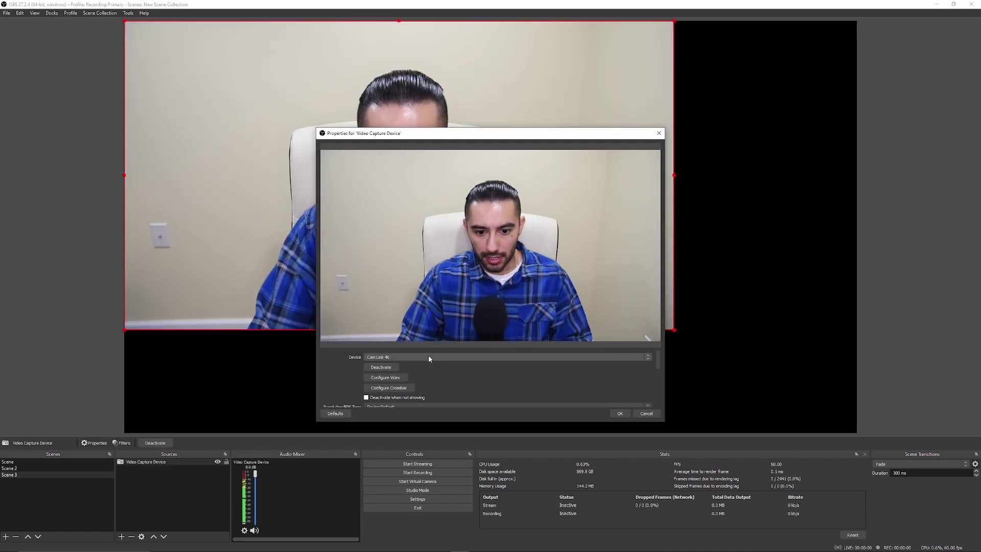
click(429, 356)
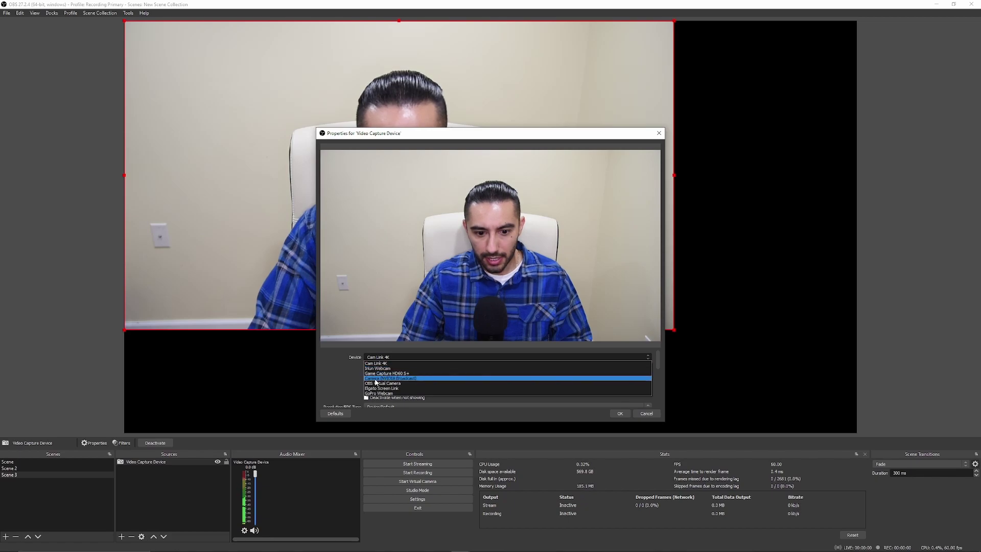
click(420, 378)
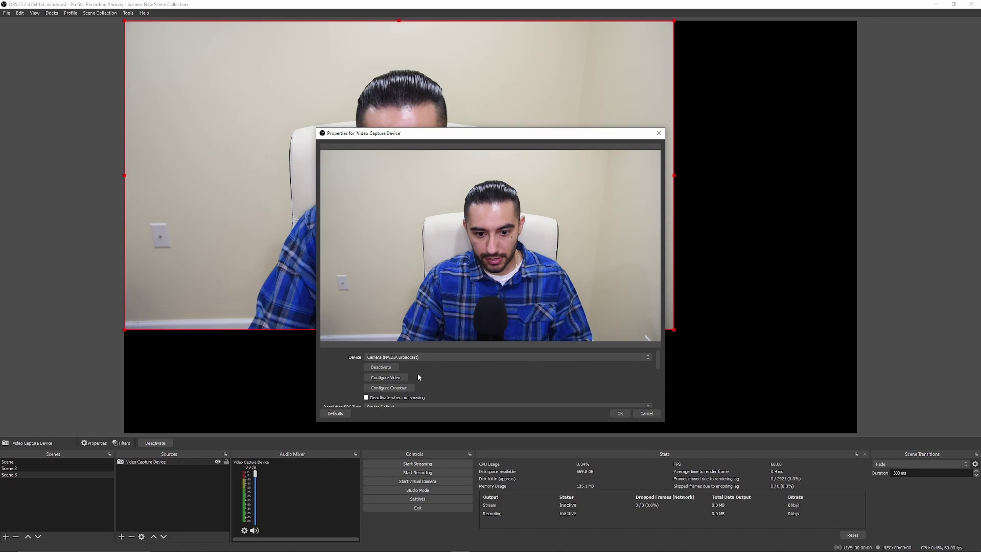
click(620, 413)
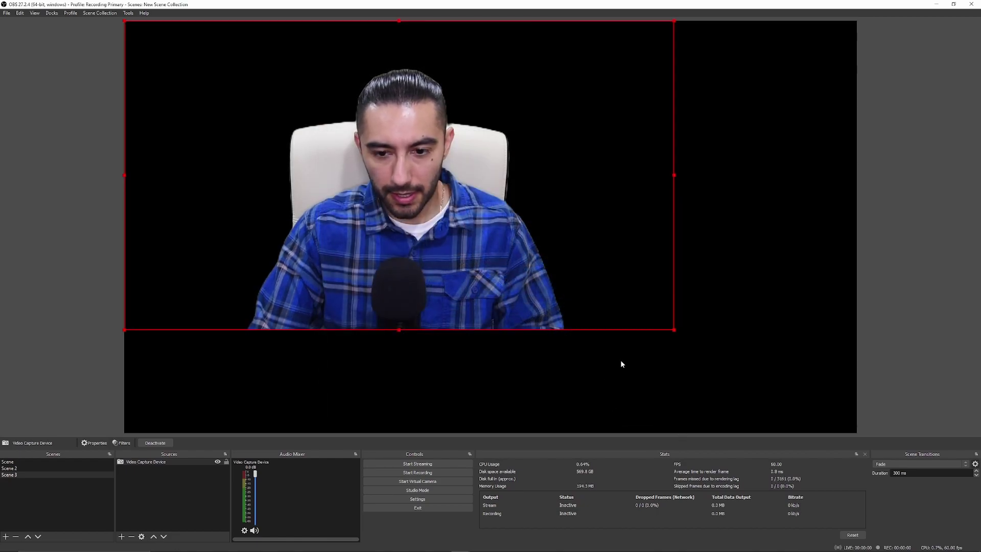
Step: Shrink the NVIDIA Broadcast camera image from its corner, centre it on the canvas, and deselect it
drag(567, 179, 642, 228)
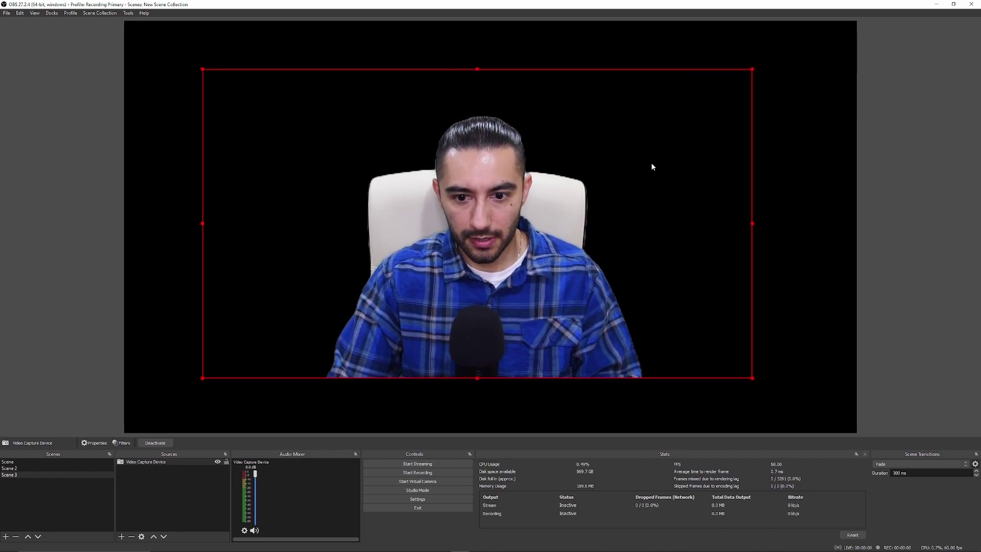
drag(202, 70, 530, 281)
drag(633, 313, 467, 212)
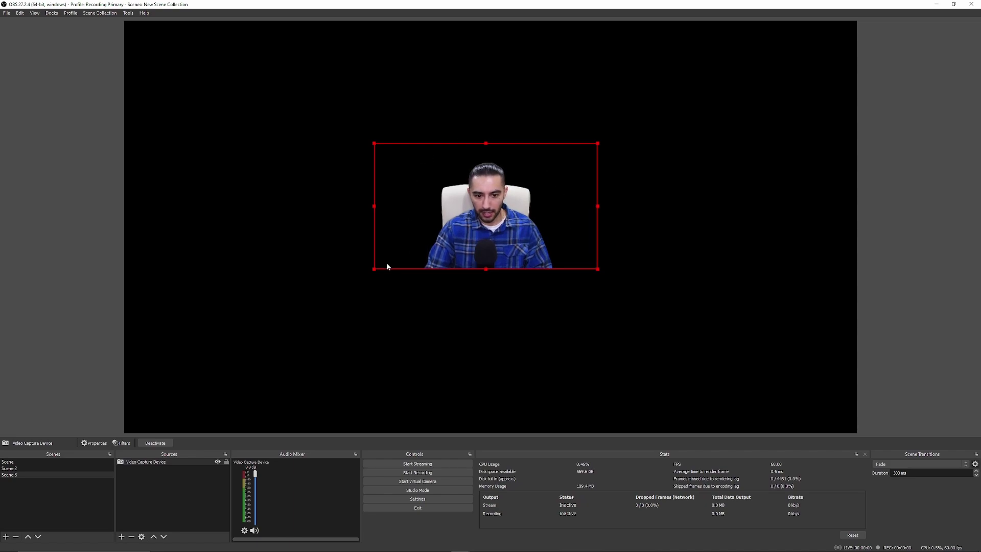
click(667, 156)
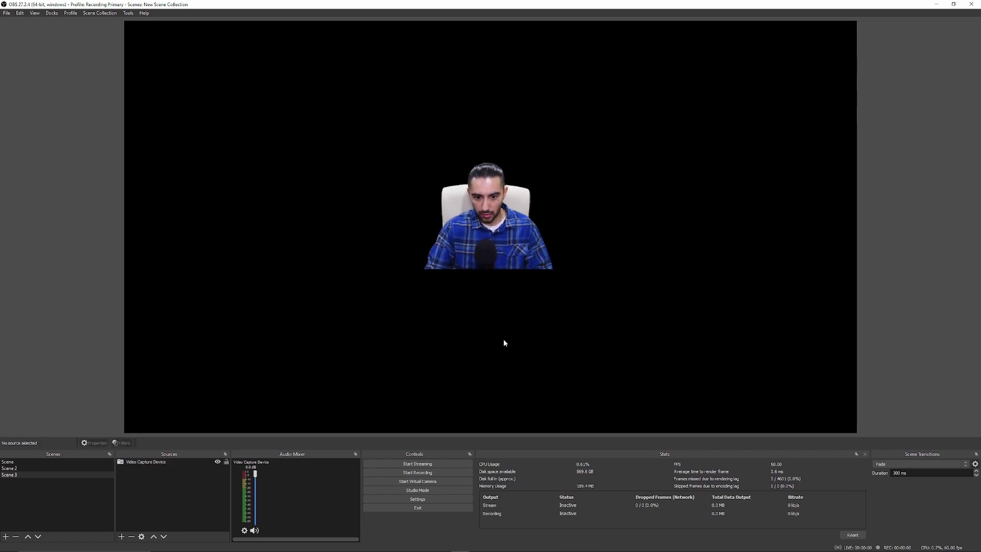